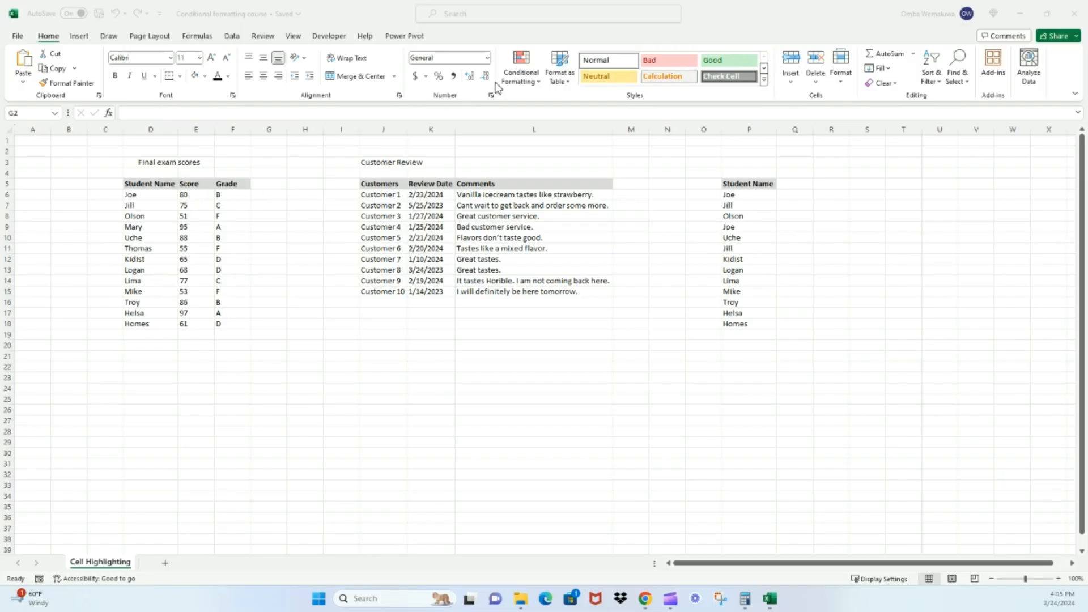
Create a formula-based conditional formatting rule for the scores in E6:E18 using the formula =$E$6:$E$18>=80
click(537, 83)
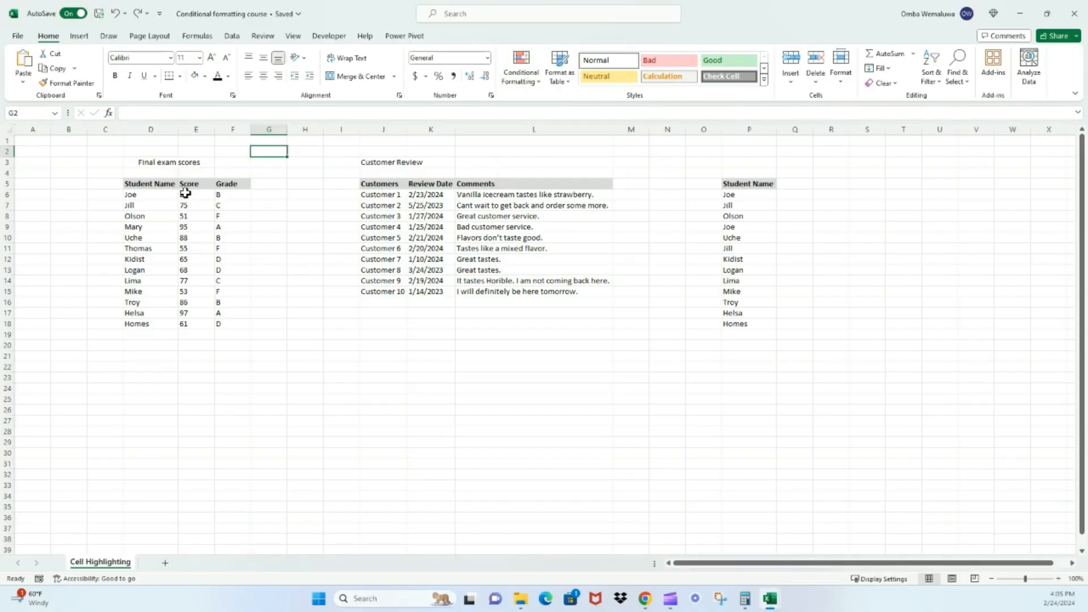
drag(185, 193, 193, 325)
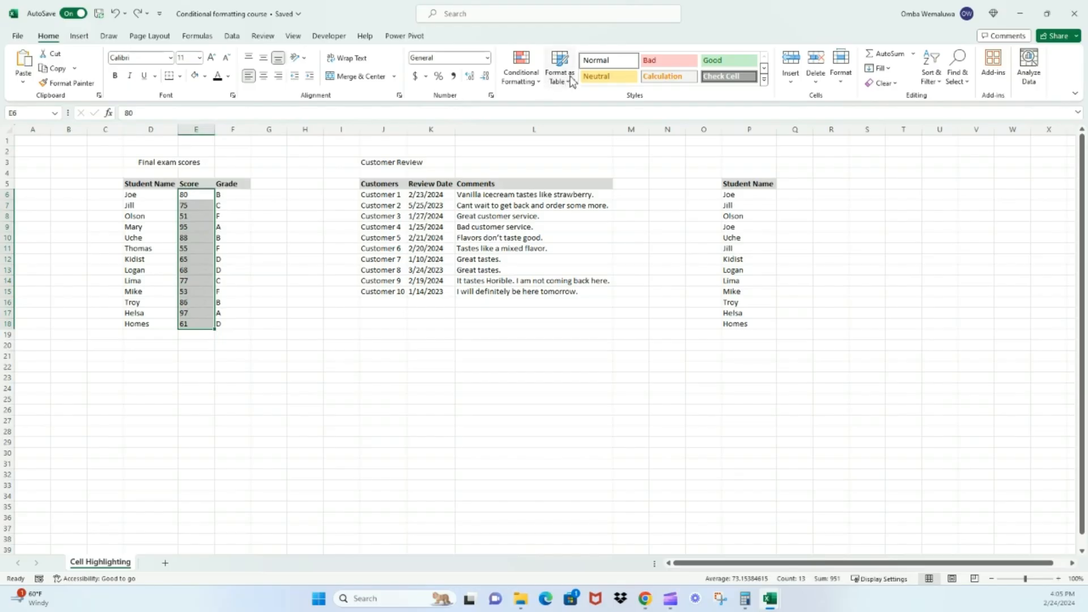
click(538, 84)
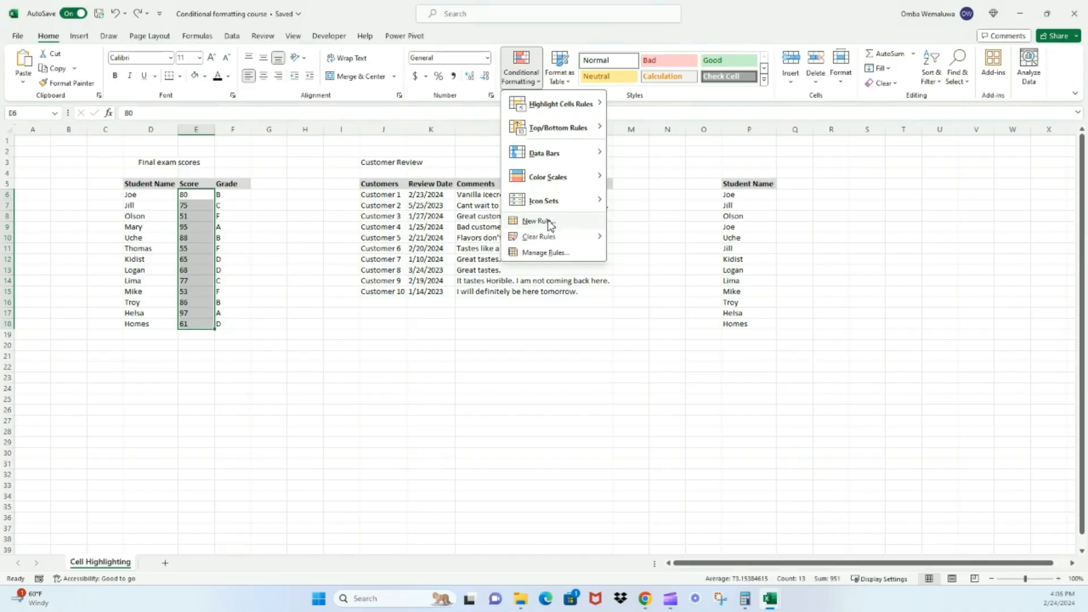
mouse_move(573, 104)
click(539, 222)
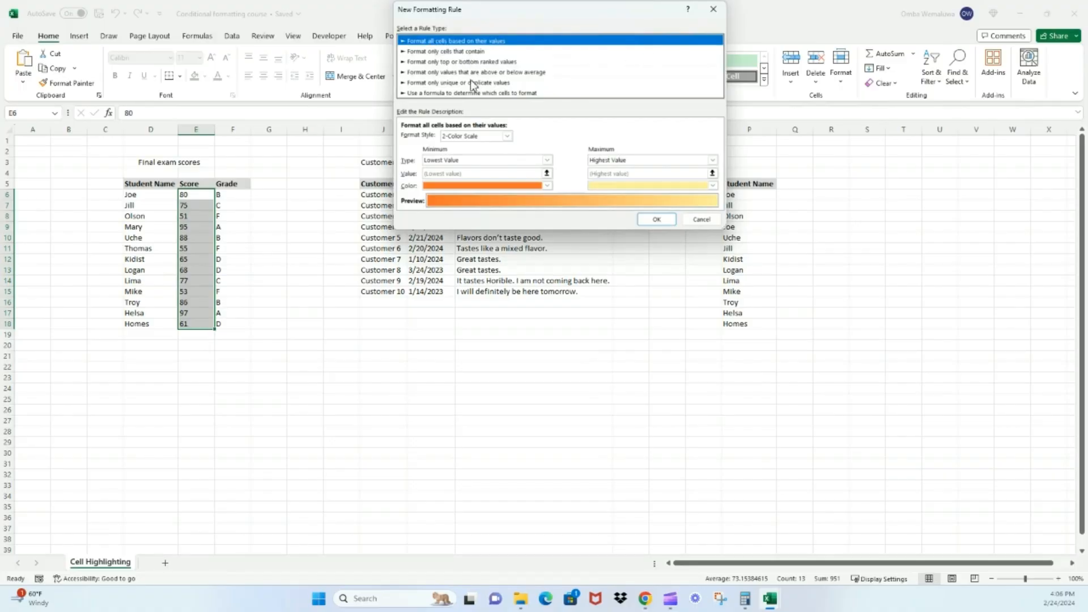
click(428, 94)
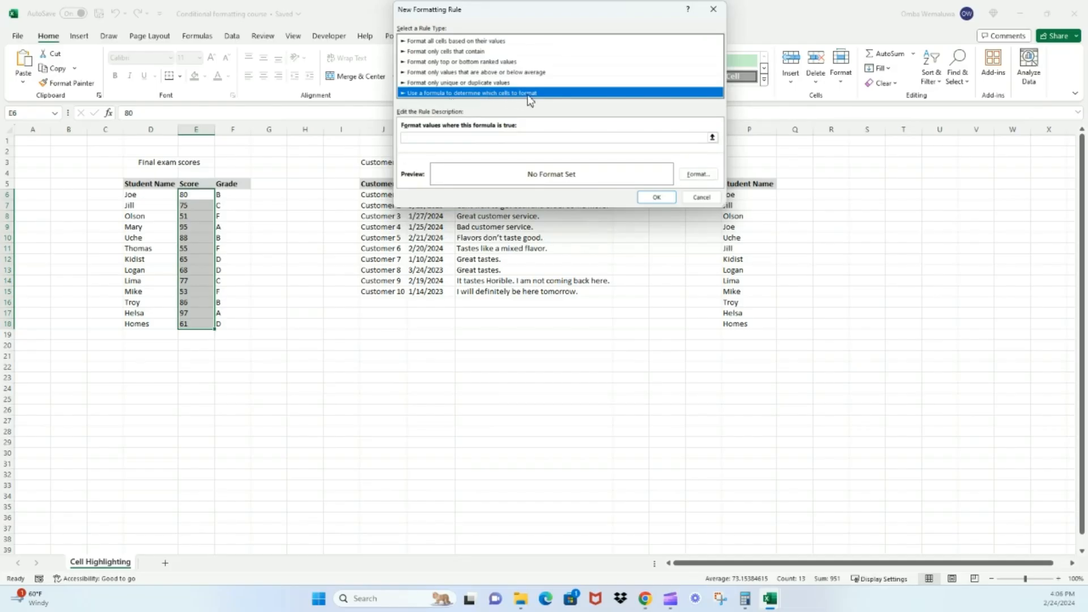
click(447, 138)
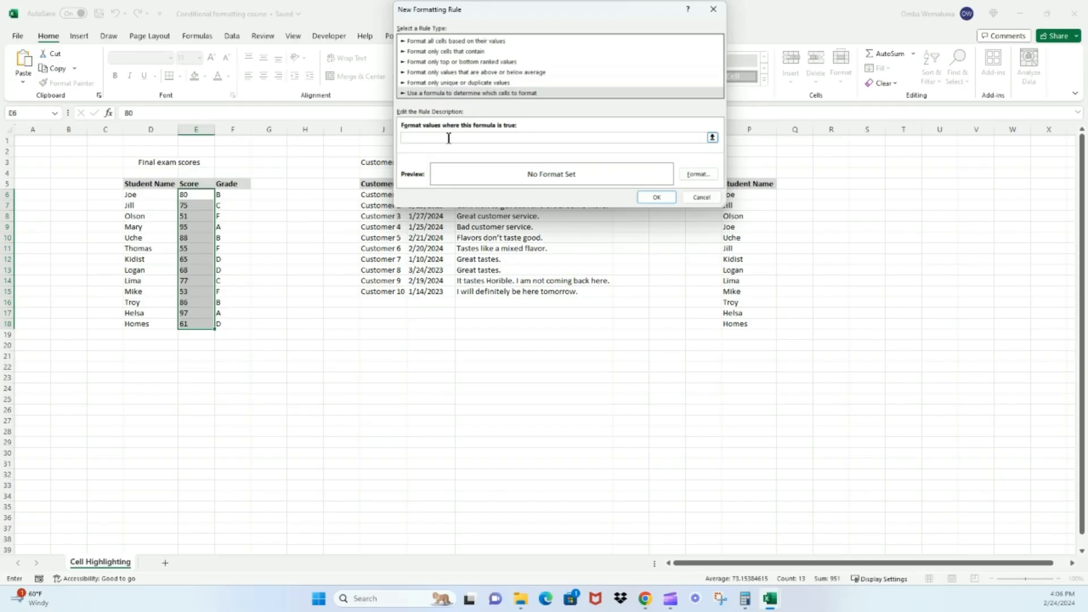
text(=)
drag(195, 196, 198, 324)
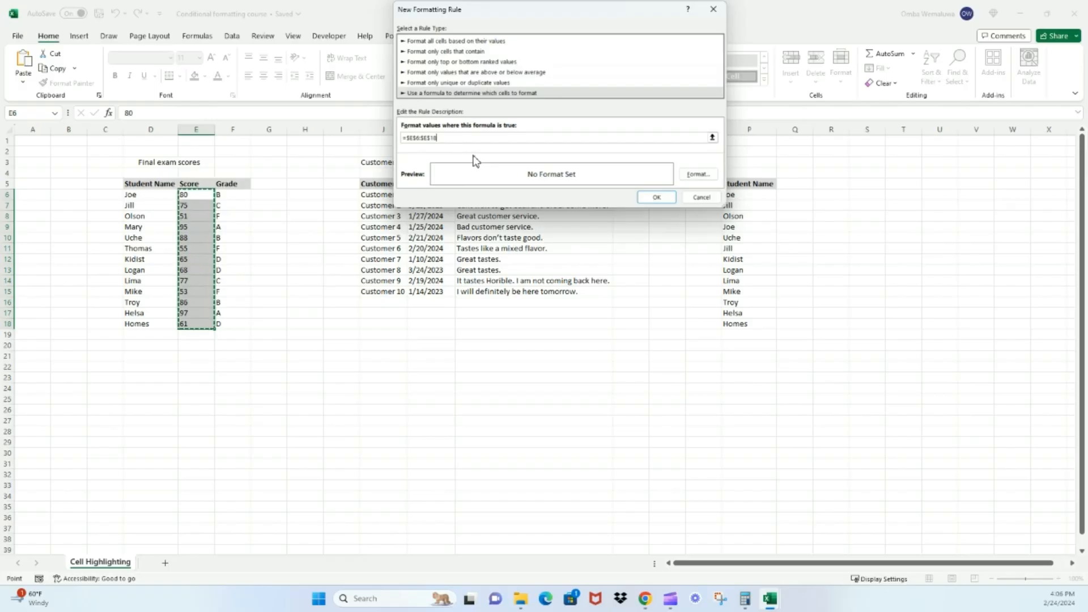
text(<)
text(>)
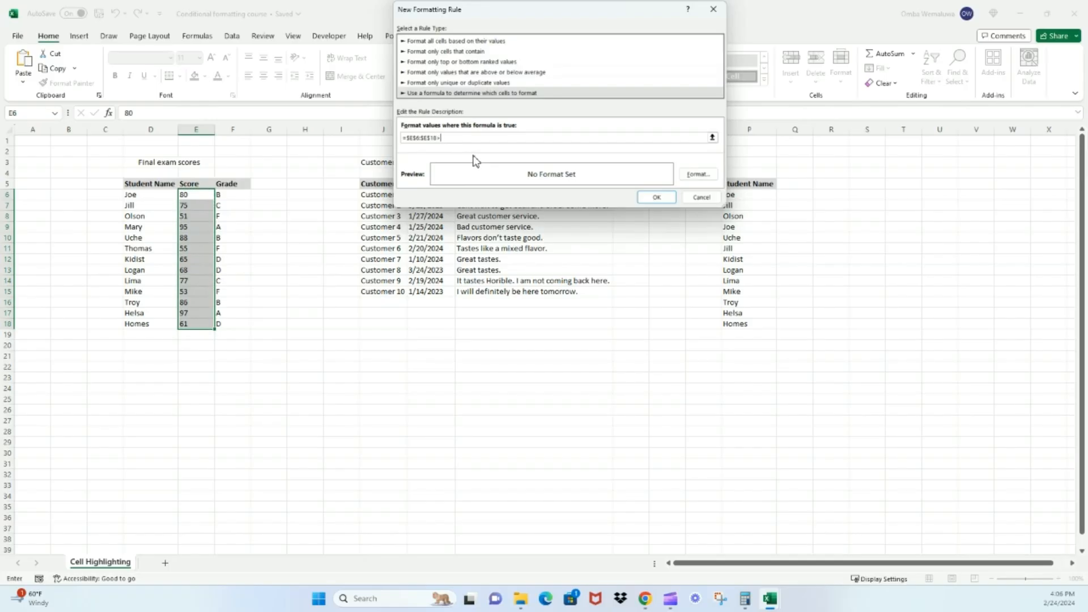
text(=80)
Give the rule a dark green fill with white font and apply it to the scores
click(697, 175)
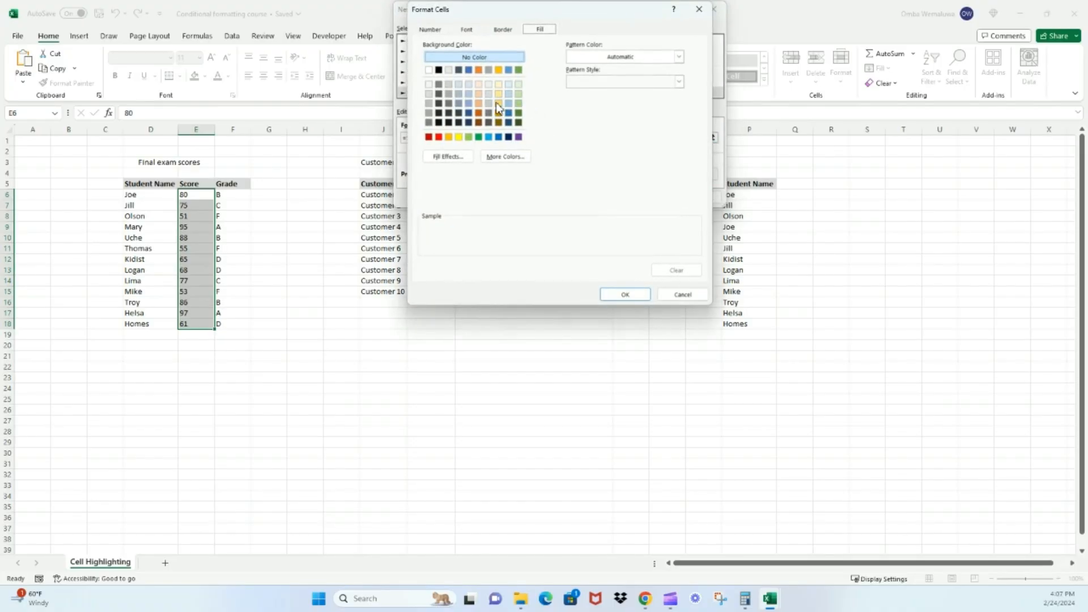
click(499, 93)
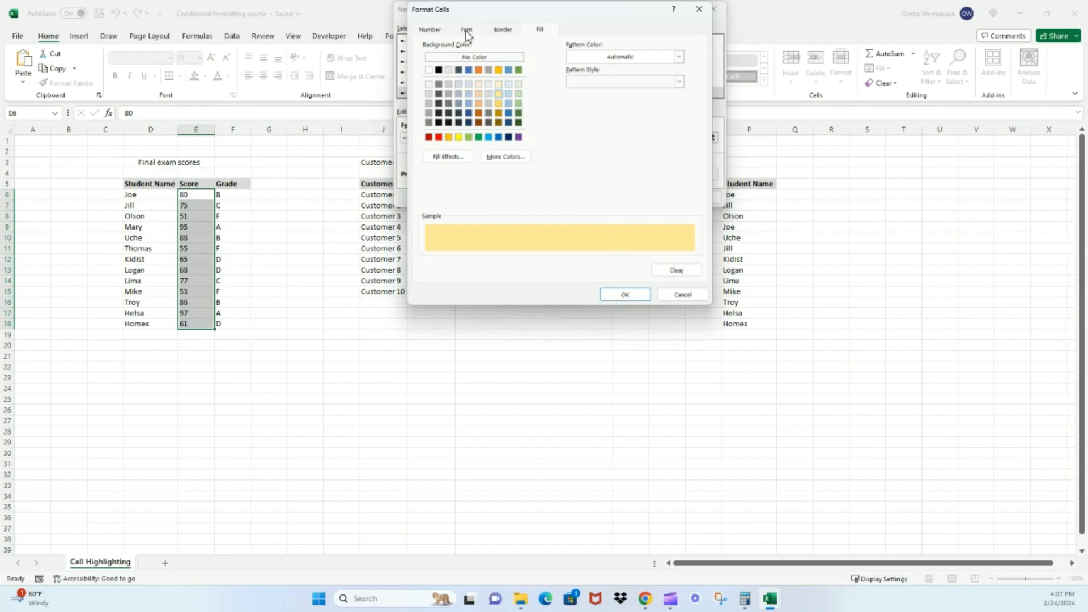
click(518, 113)
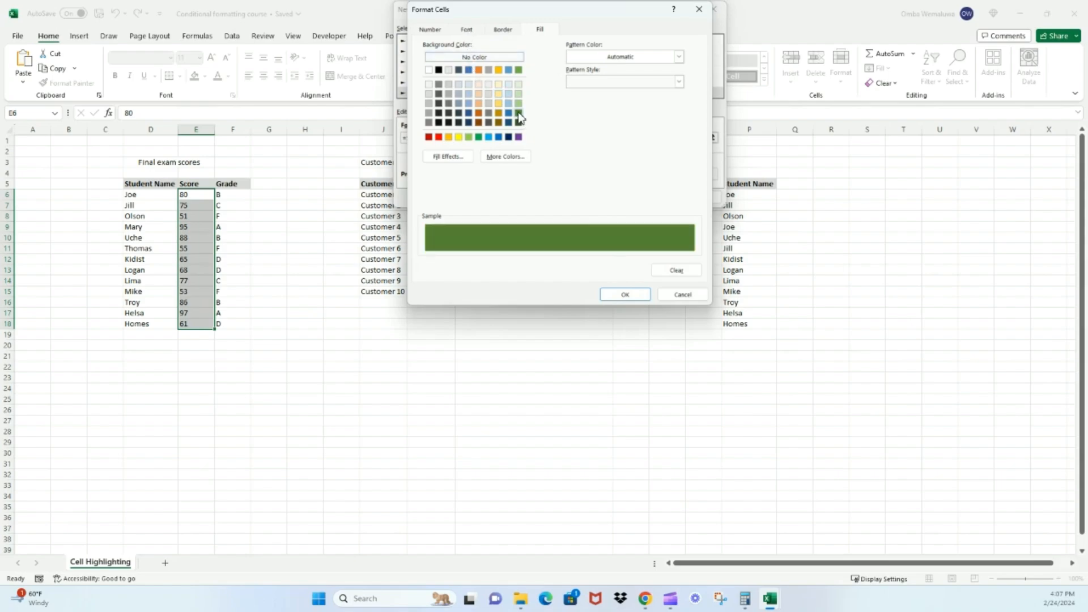
click(467, 29)
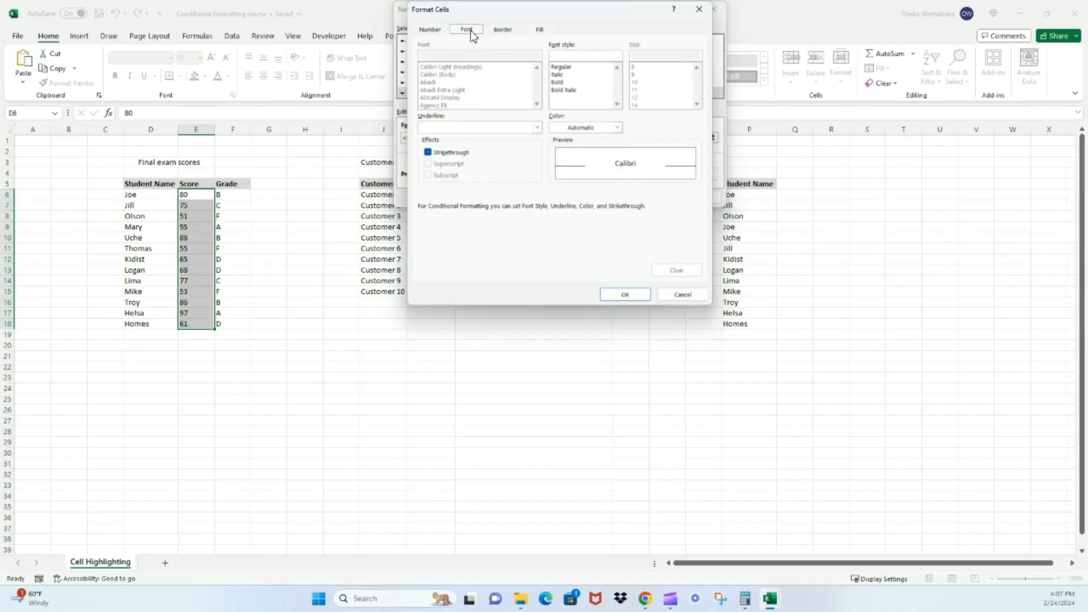
click(617, 129)
click(553, 172)
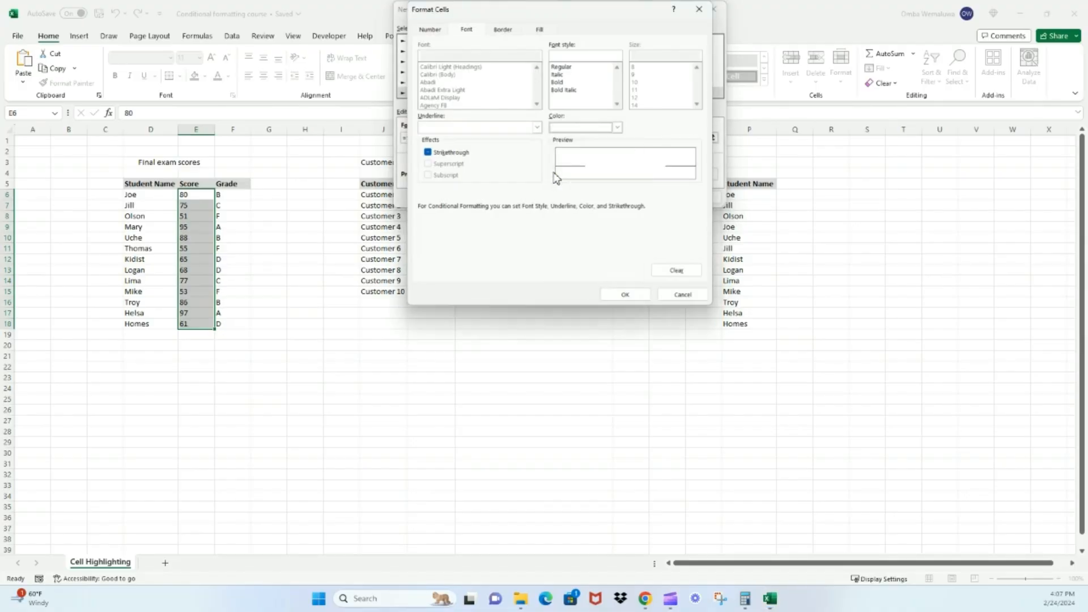
click(676, 271)
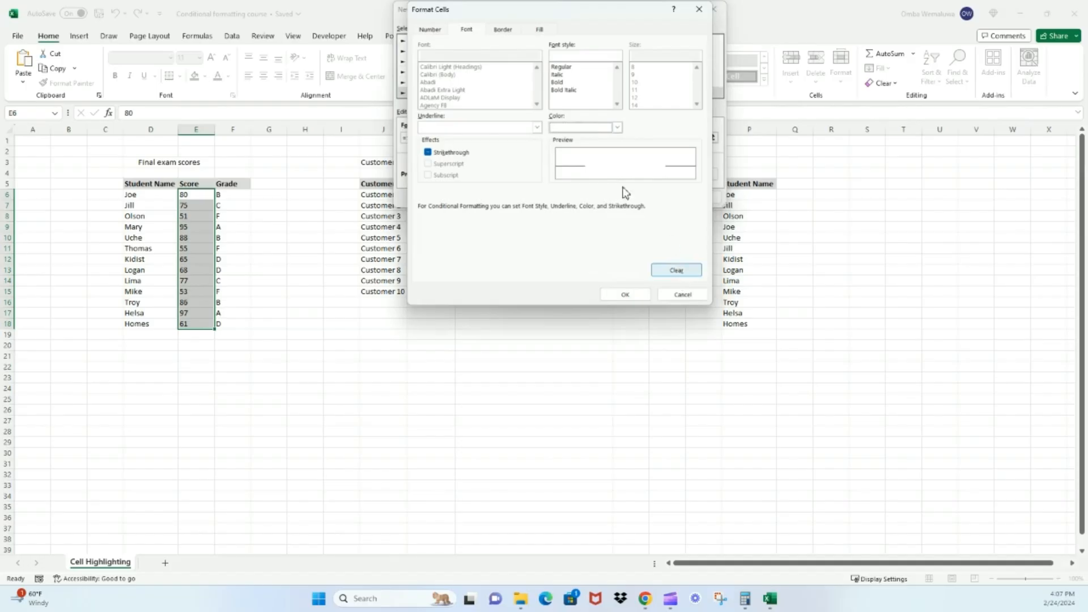
click(540, 29)
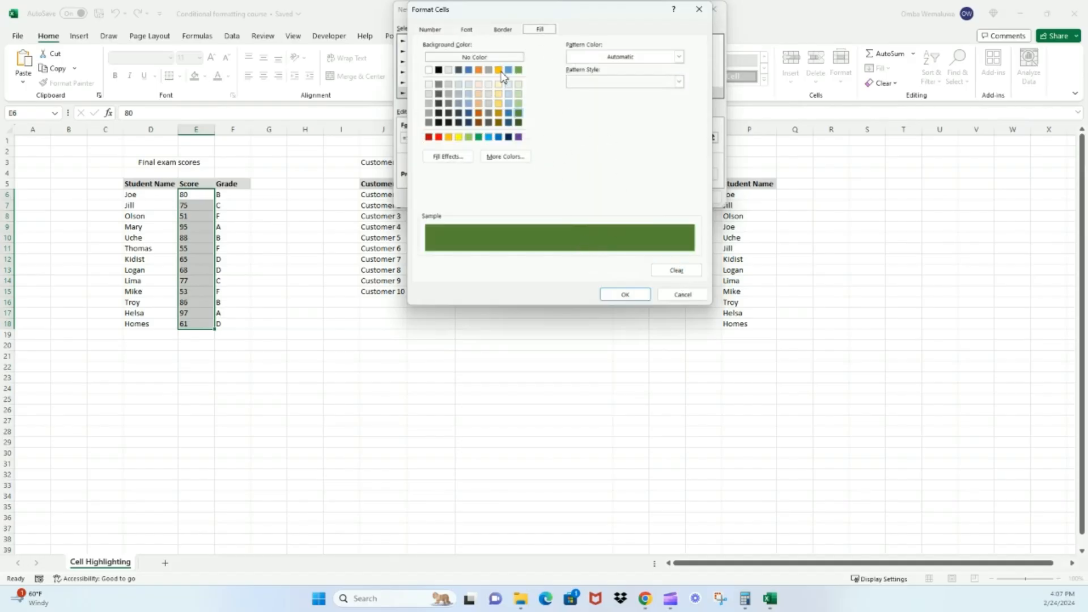
click(636, 299)
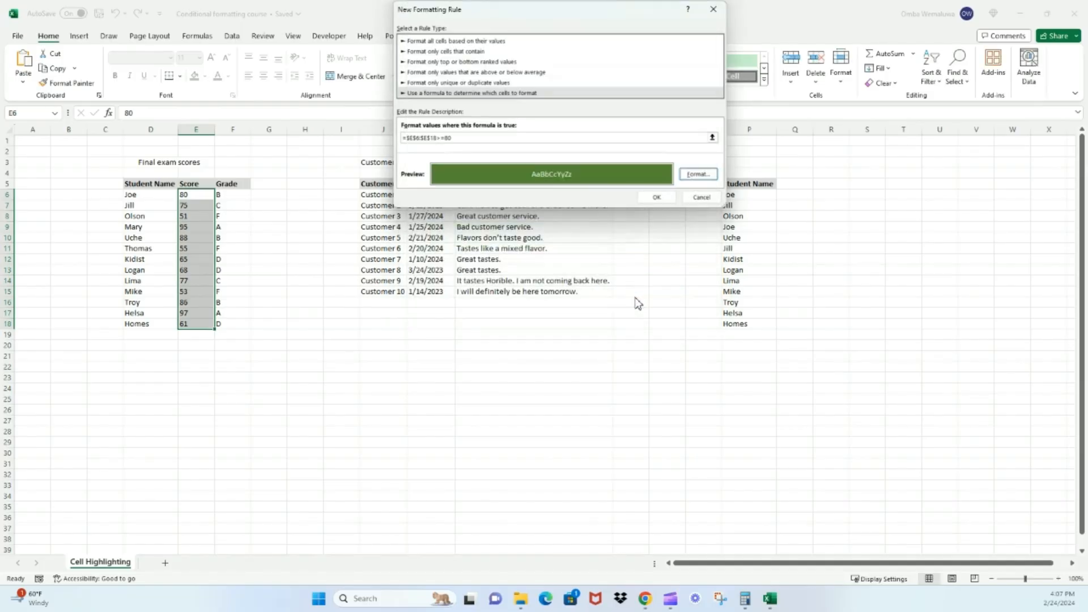
click(656, 197)
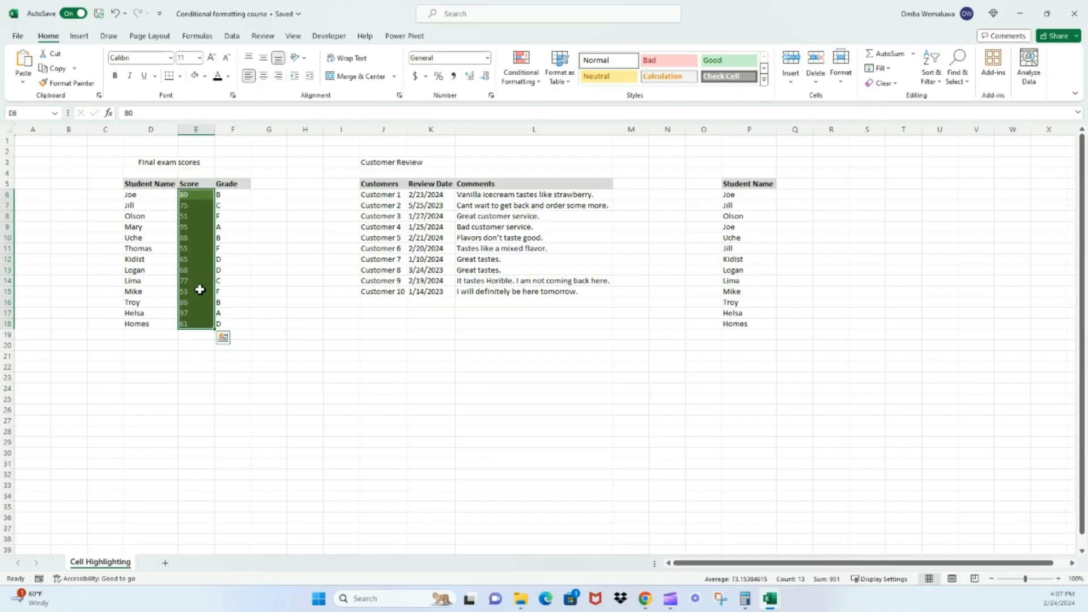
Edit the score rule's formula to =$E6:$E$18>=80, making the first row reference relative, and apply the change
click(538, 85)
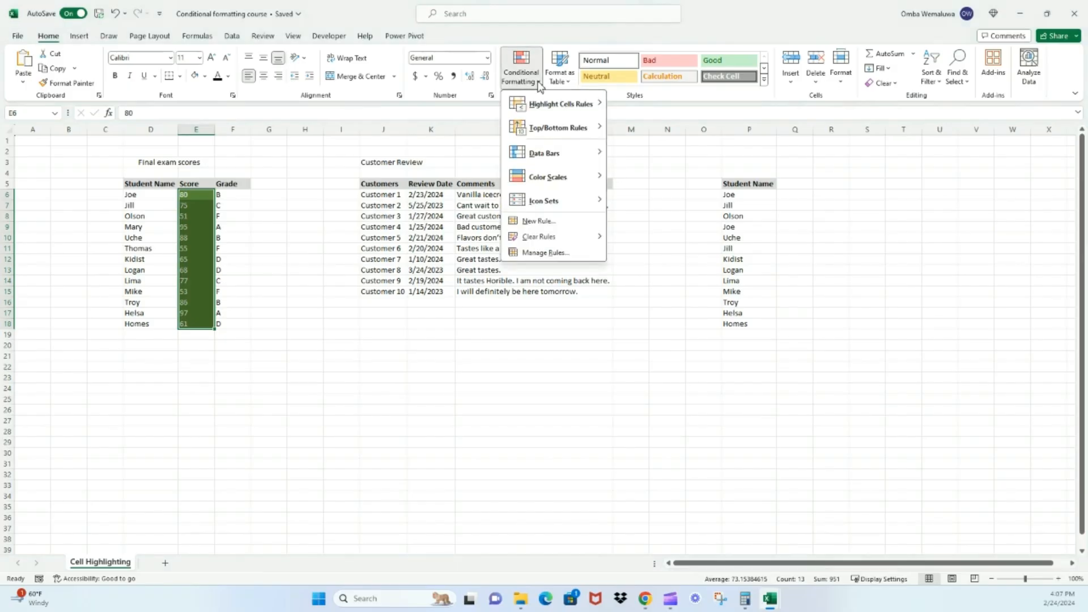
click(545, 253)
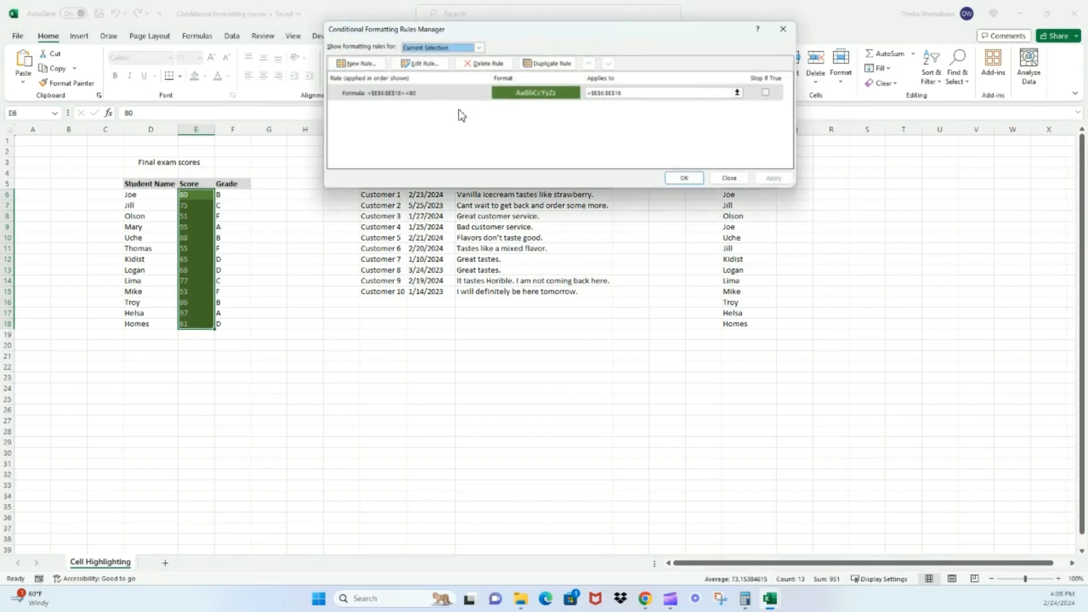
click(420, 64)
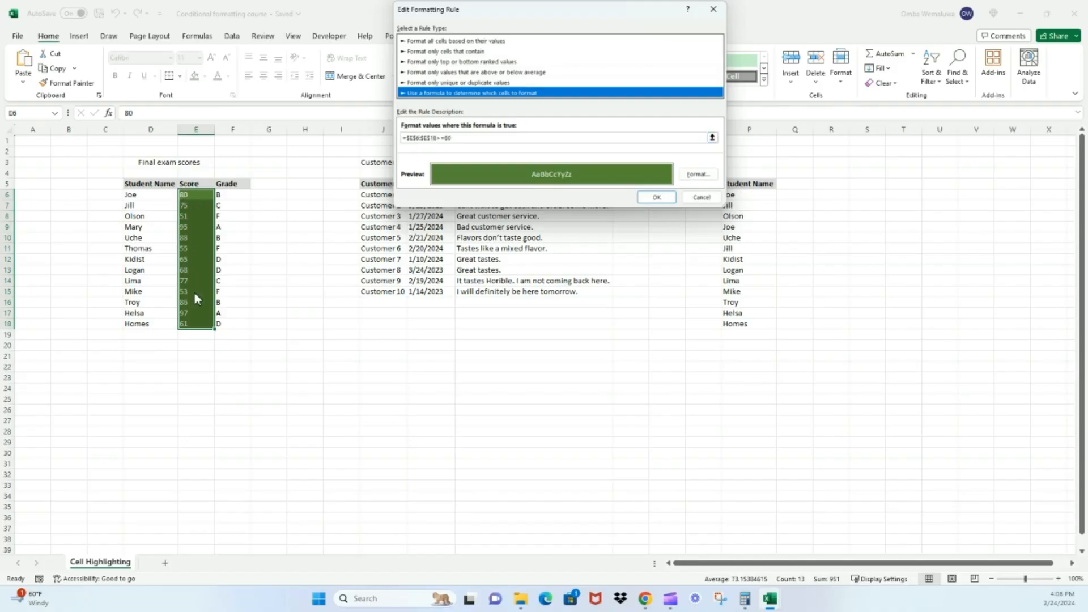
click(419, 138)
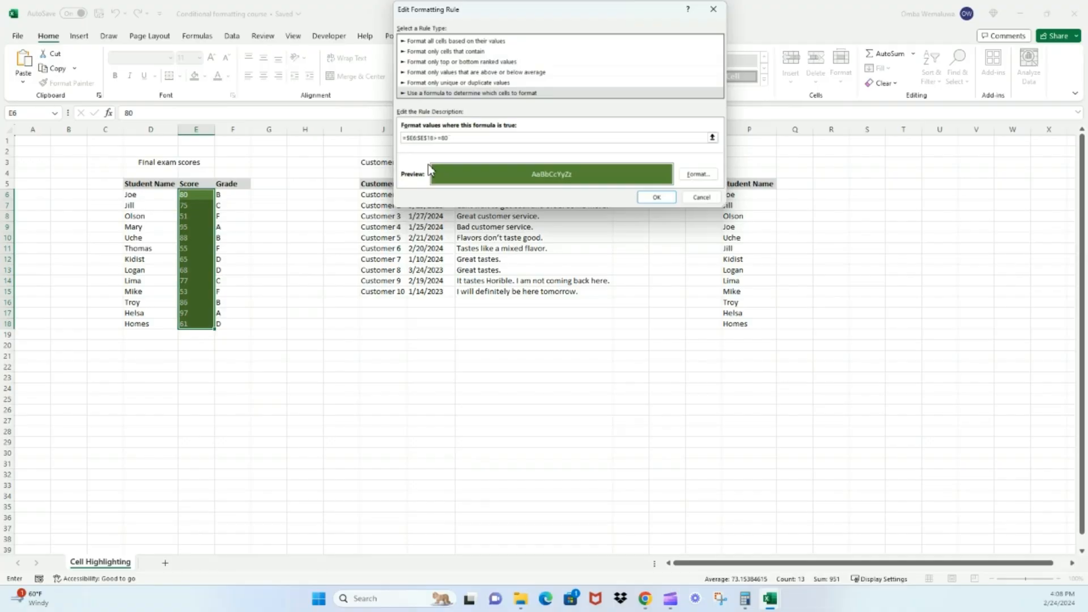
key(BackSpace)
click(656, 200)
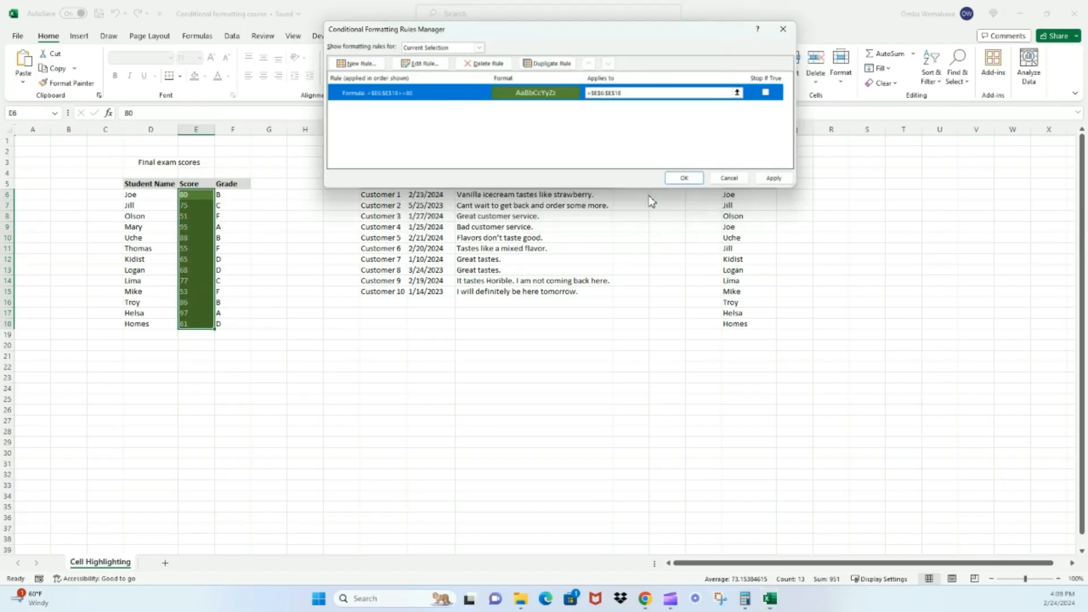
click(774, 179)
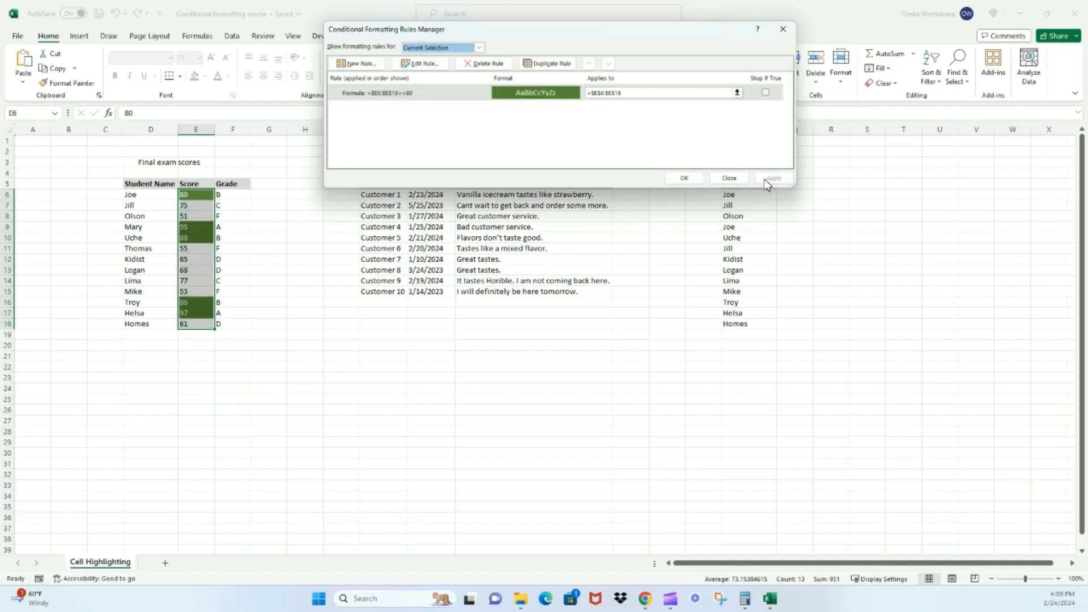
click(684, 178)
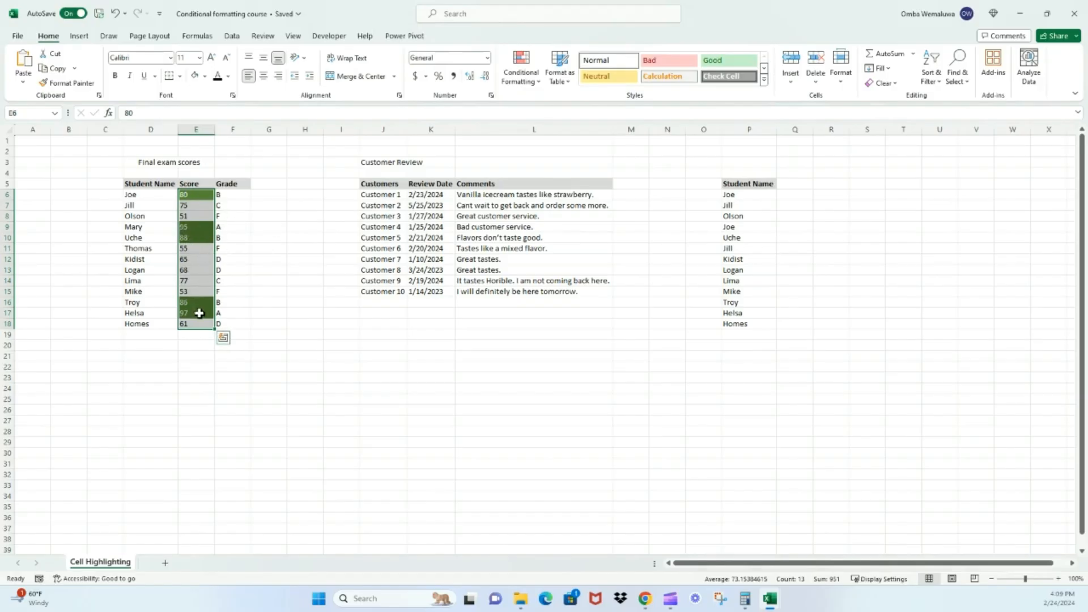
click(269, 228)
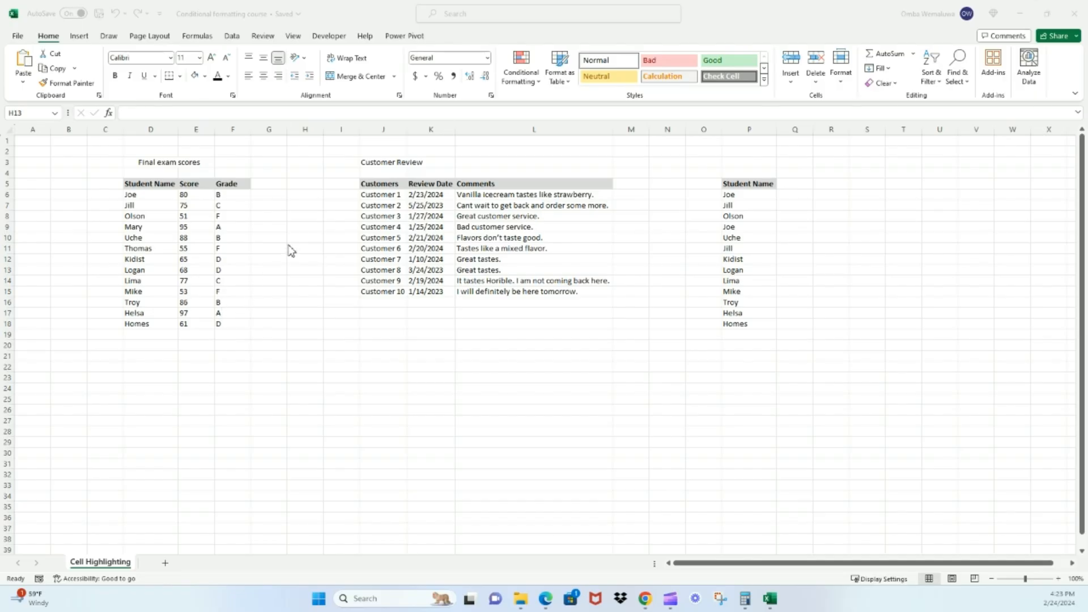
Create a formula-based conditional formatting rule for D6:F18 using the formula =AND($E$6>=90,$F$6="A")
drag(132, 197, 227, 322)
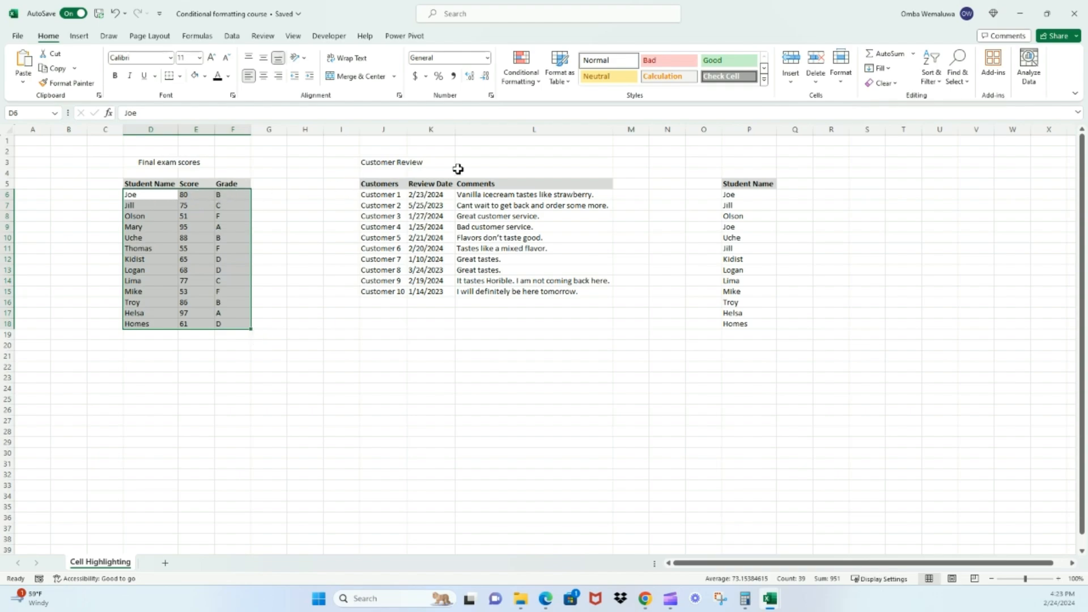
click(539, 84)
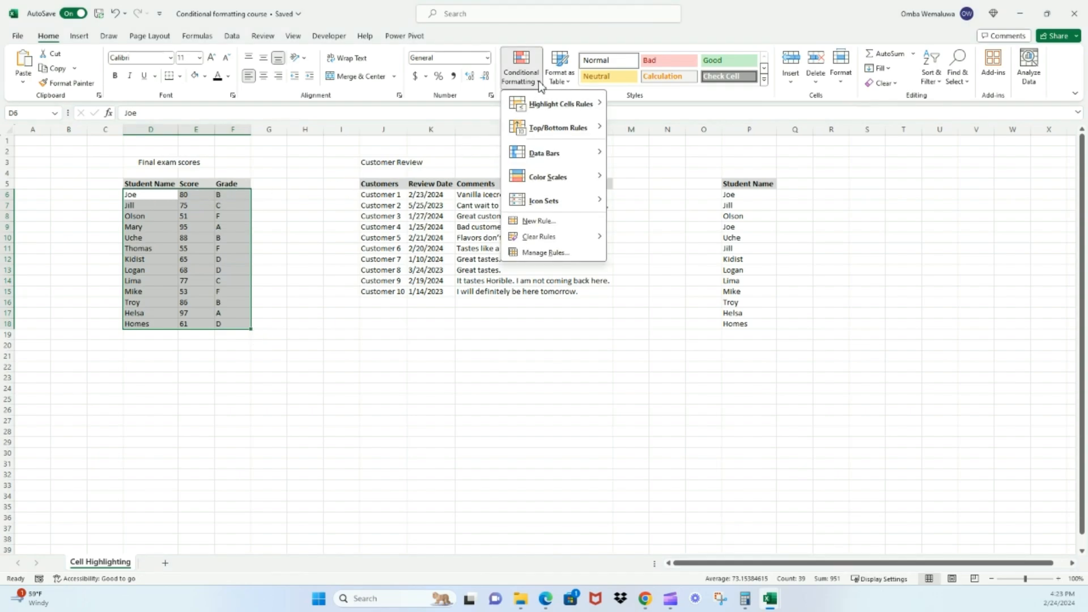
click(541, 221)
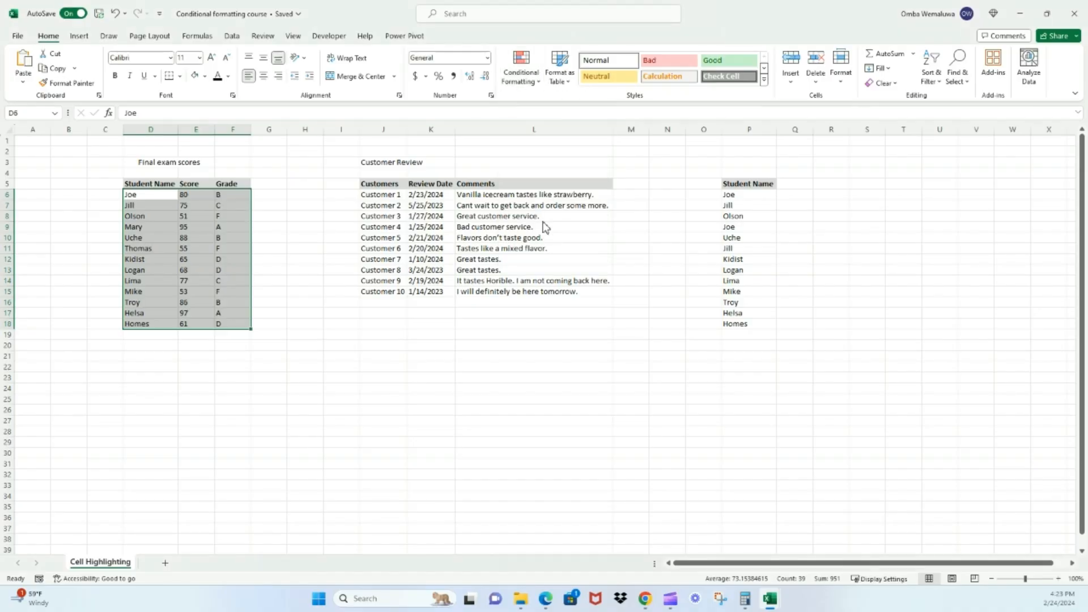
click(439, 93)
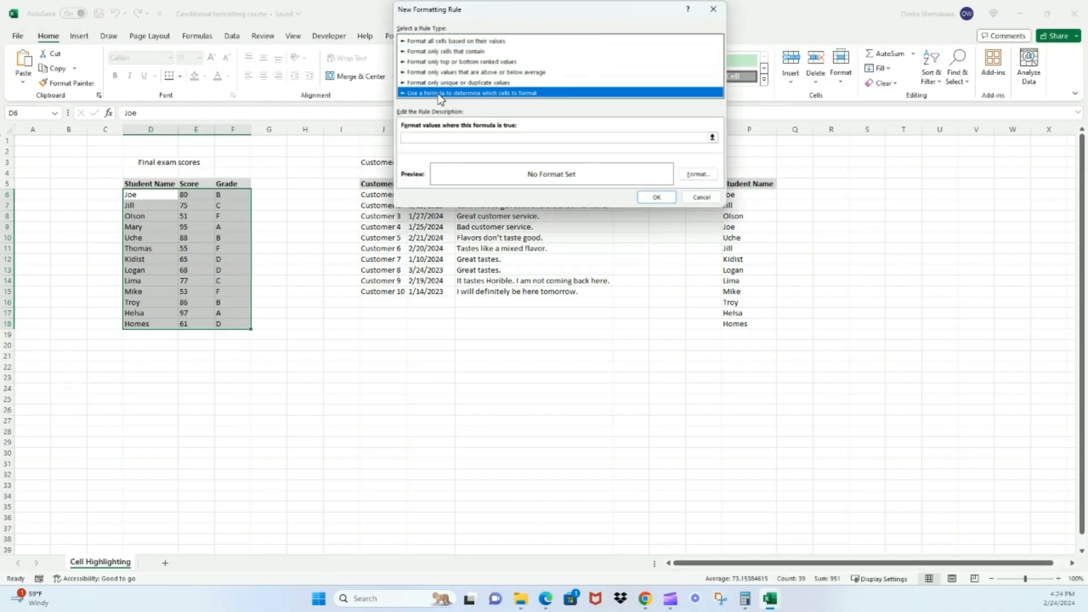
click(443, 138)
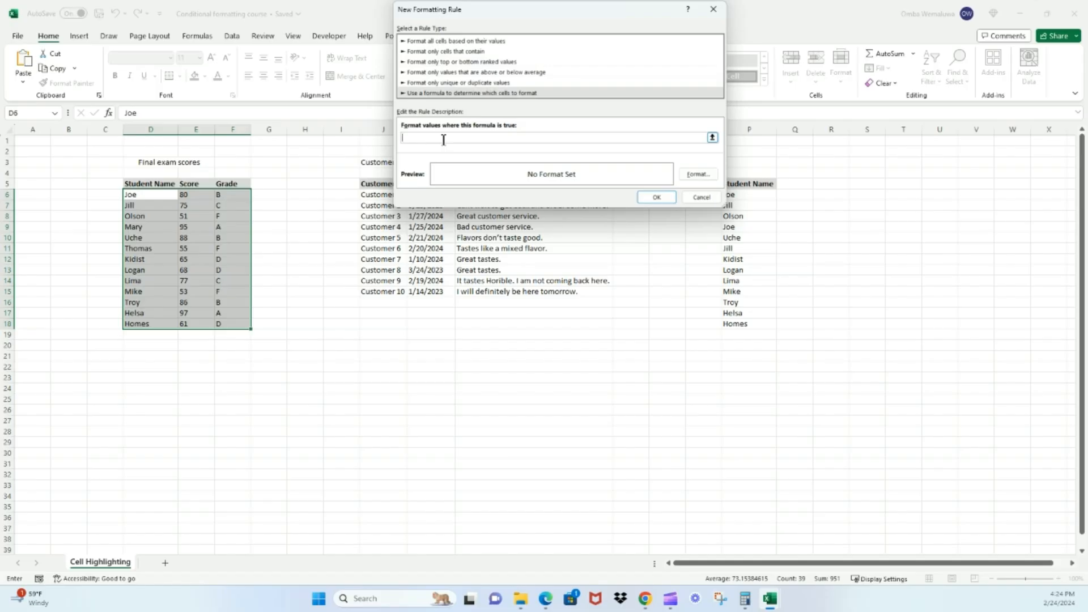
text(=AND)
text(()
click(192, 197)
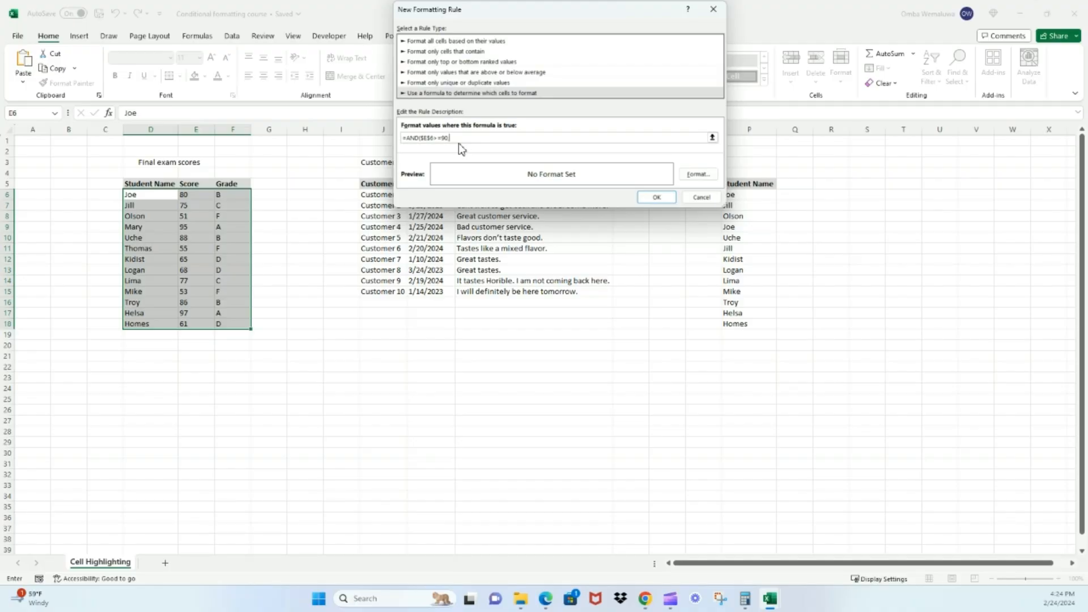
click(228, 198)
text(="A)
Set the new rule's format to a dark green fill with white font
click(697, 176)
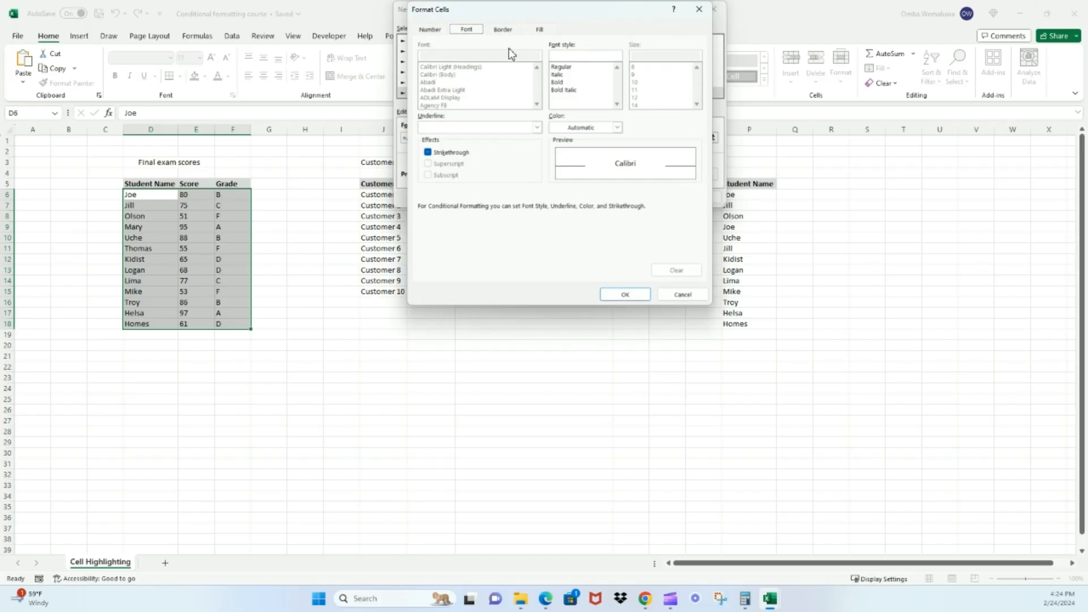
click(540, 31)
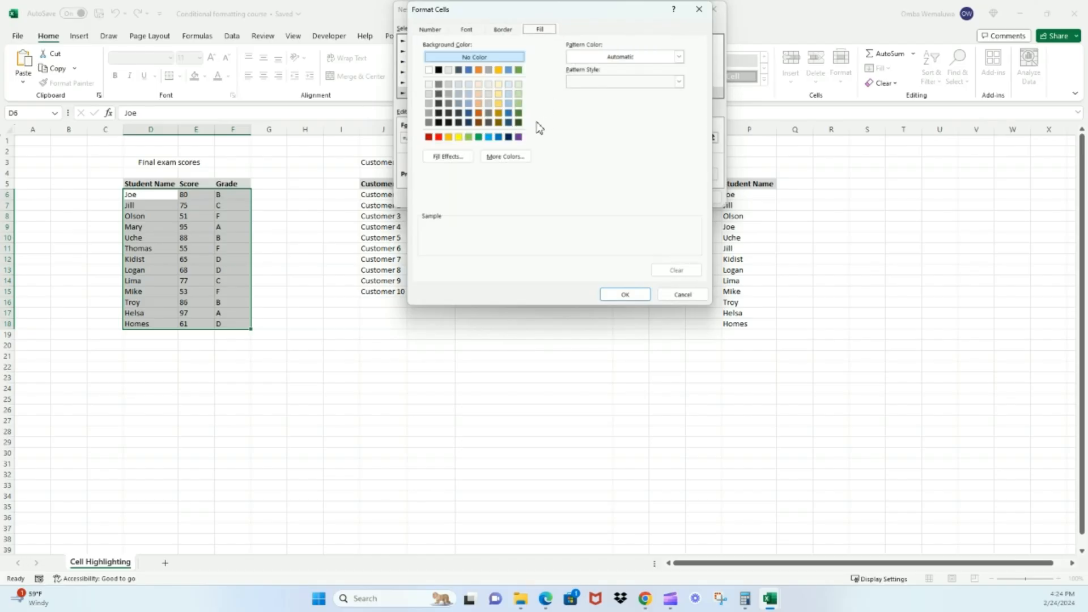
click(520, 114)
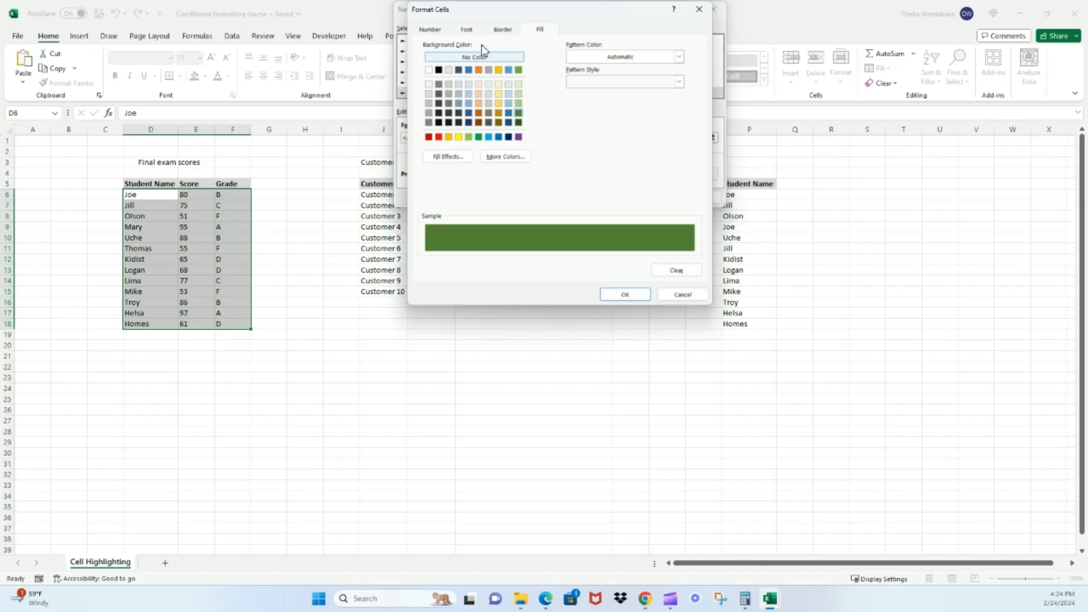
click(466, 30)
click(617, 128)
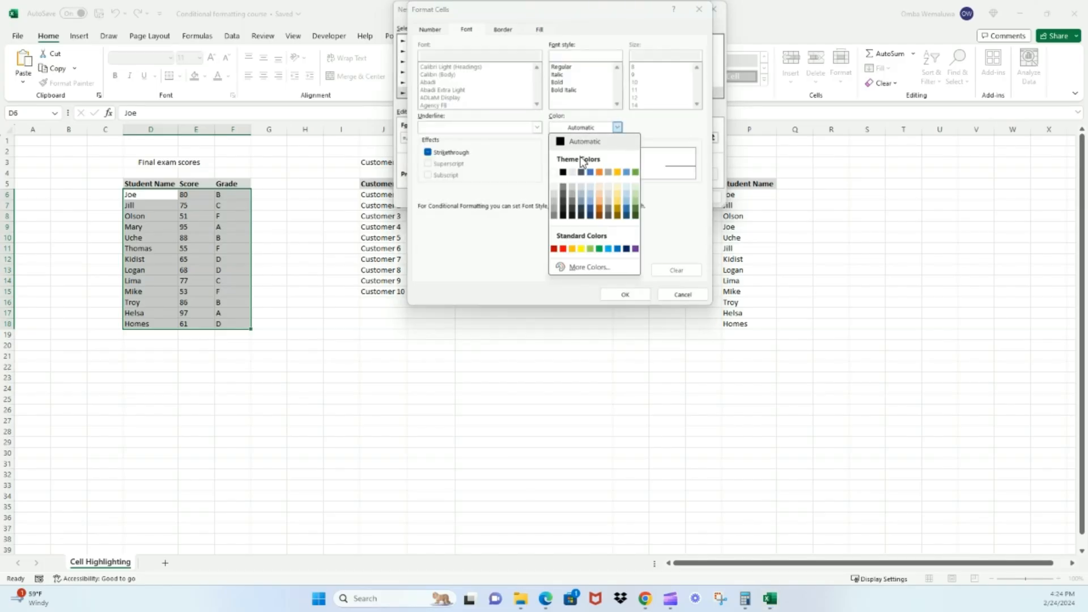
click(556, 172)
click(615, 292)
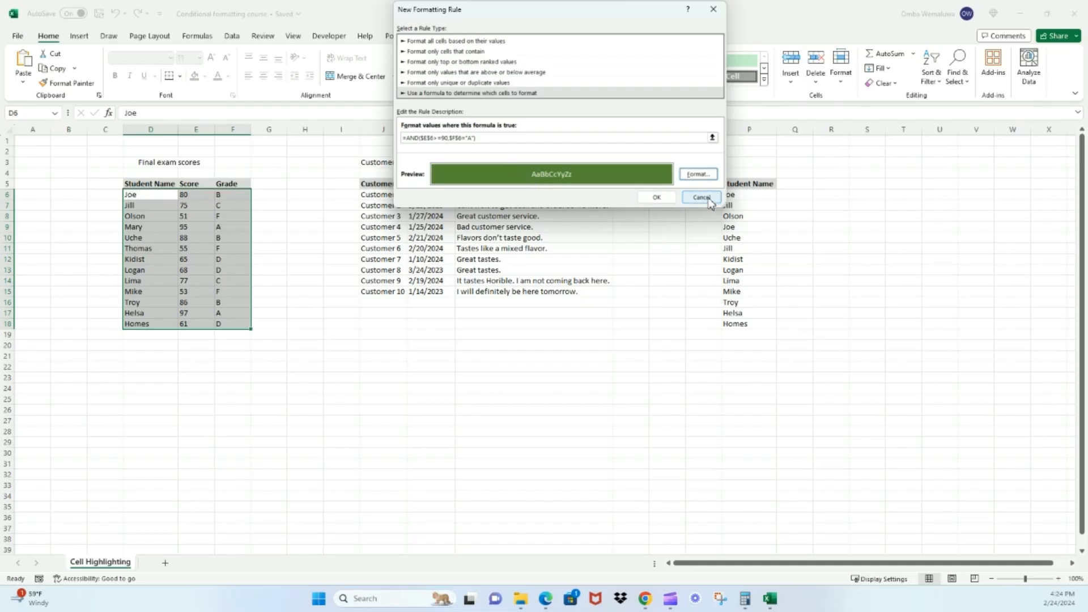
Make the row references relative so the formula reads =AND($E6>=90,$F6="A"), and apply the rule to the exam table
click(433, 137)
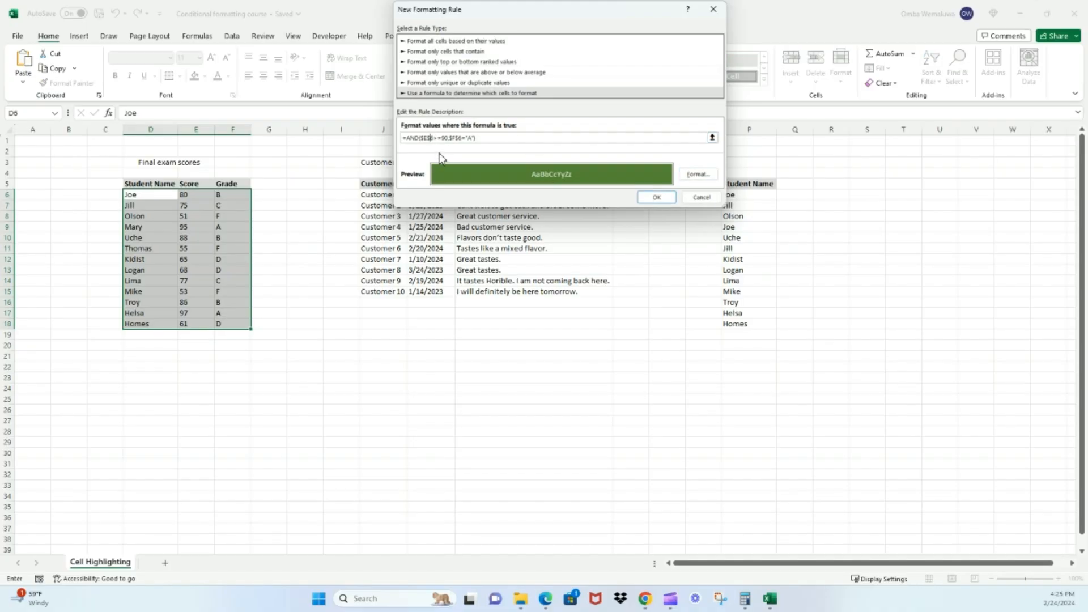
key(BackSpace)
click(456, 138)
key(BackSpace)
click(646, 199)
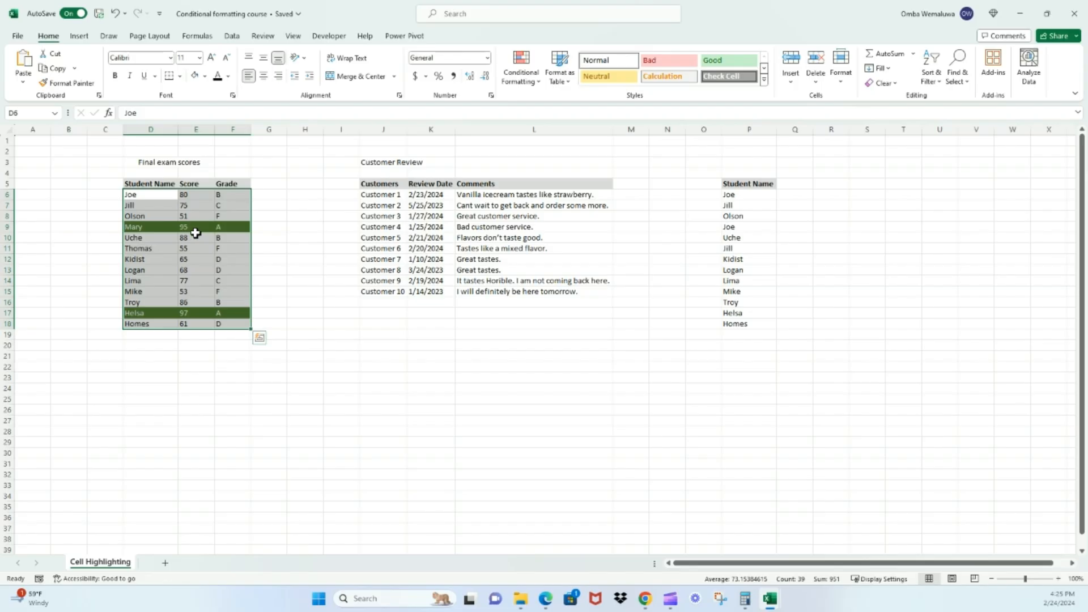
click(283, 258)
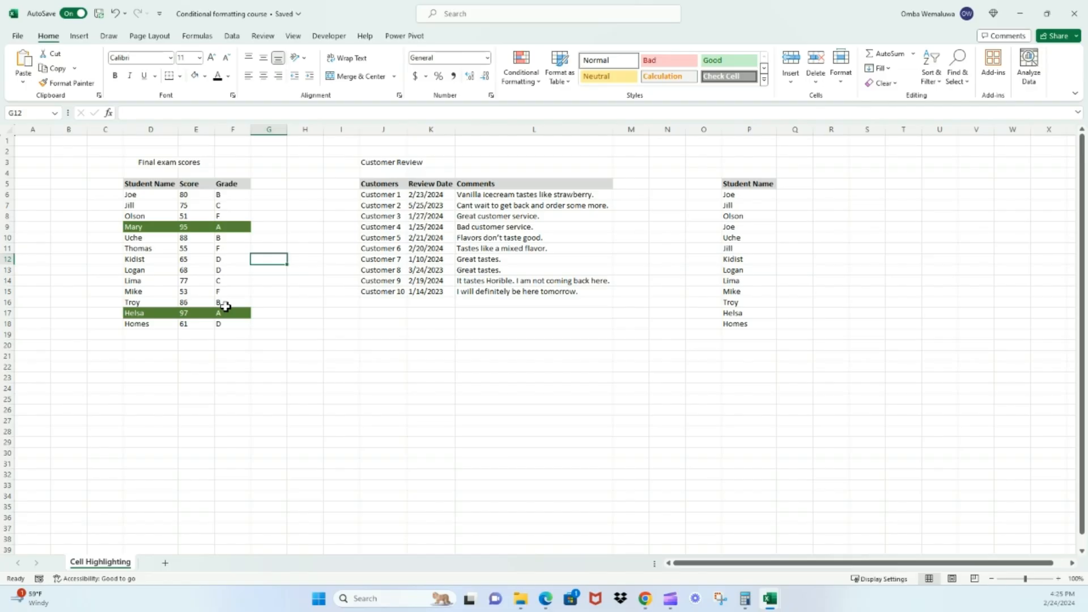
click(344, 305)
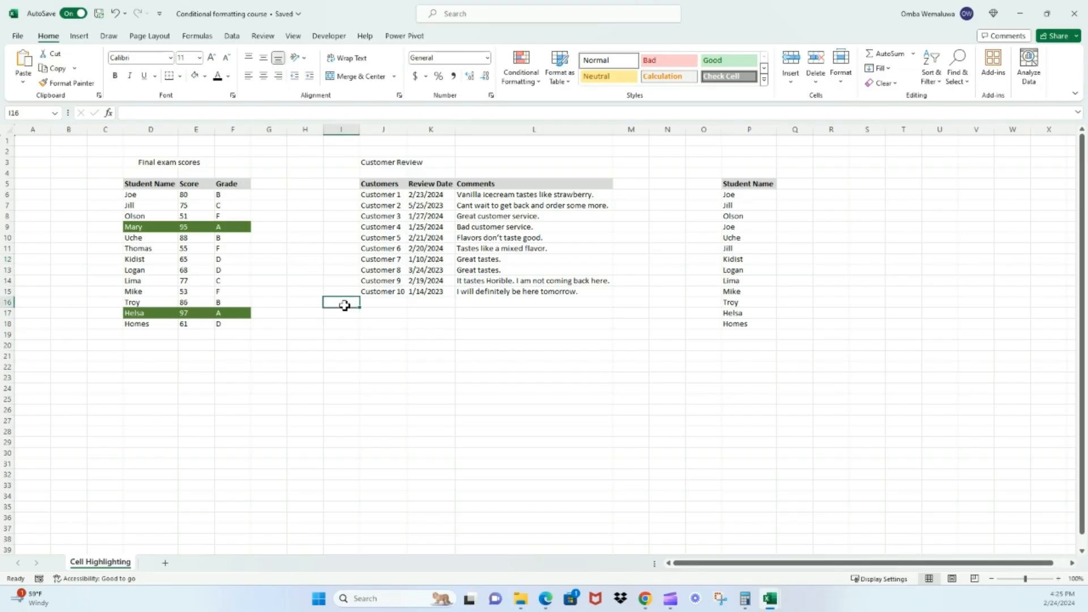